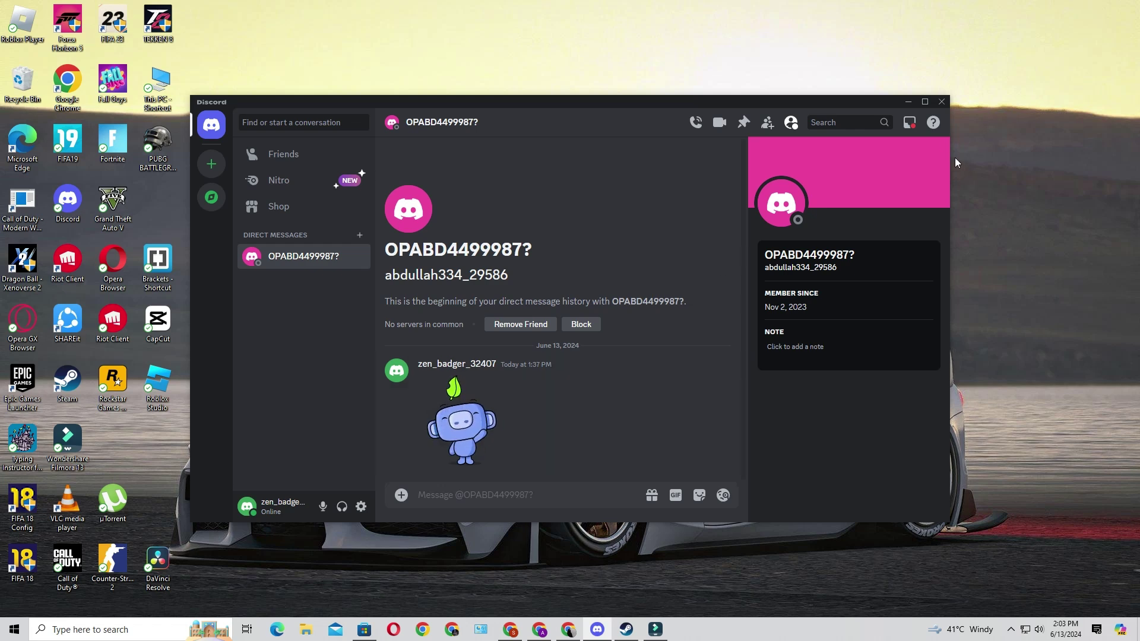
Step: Close the Discord window and quit Discord from the system tray's hidden icons
left_click(941, 101)
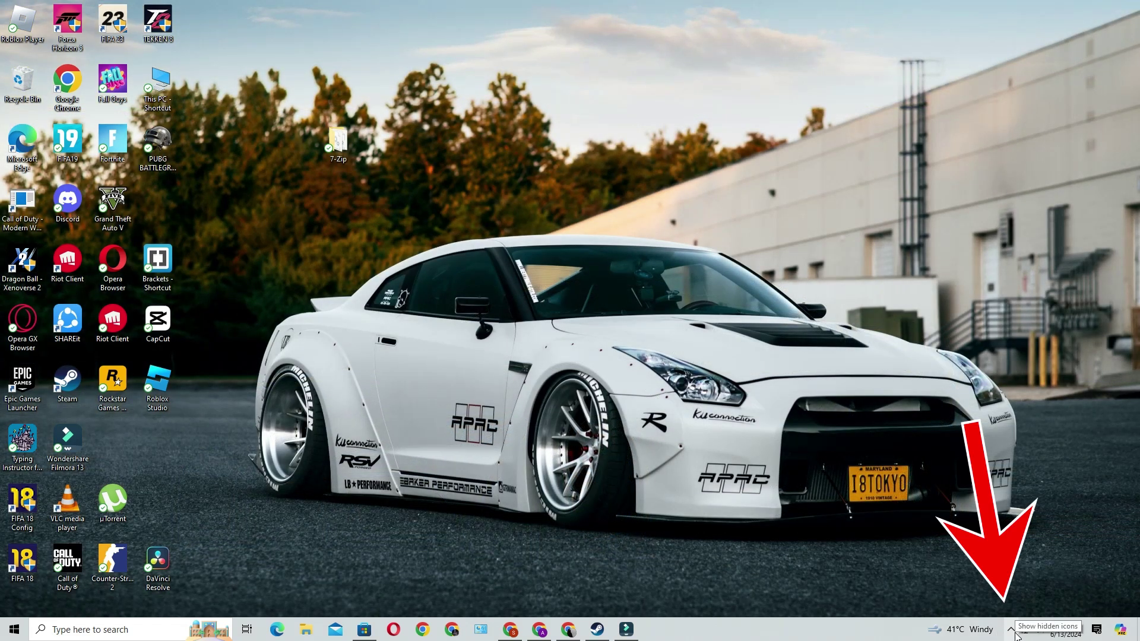
left_click(1015, 633)
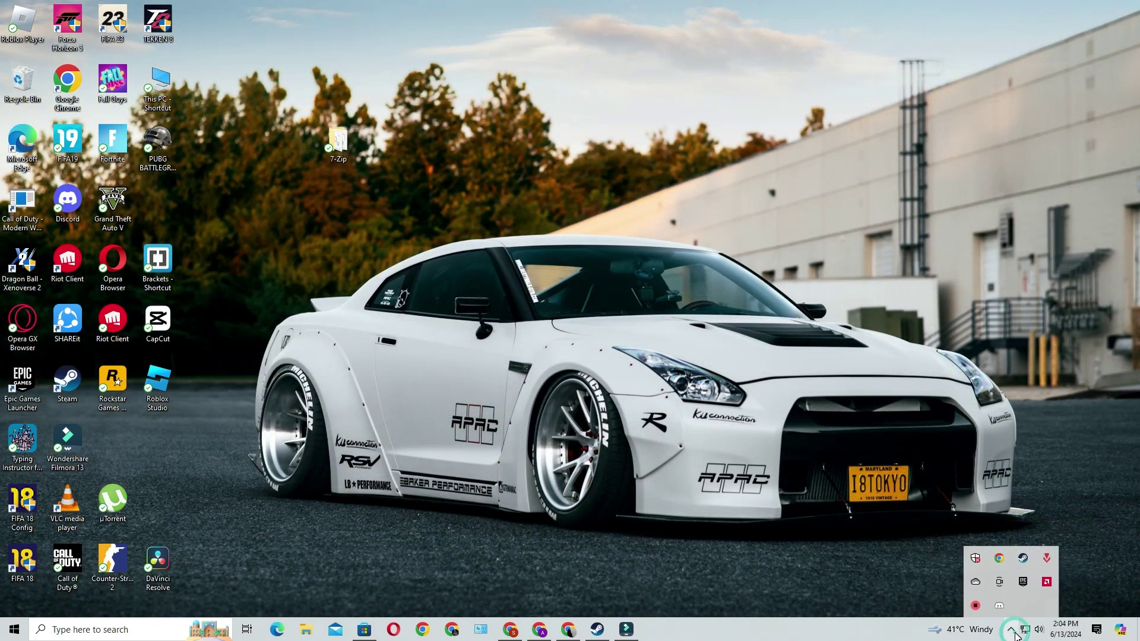
right_click(1000, 608)
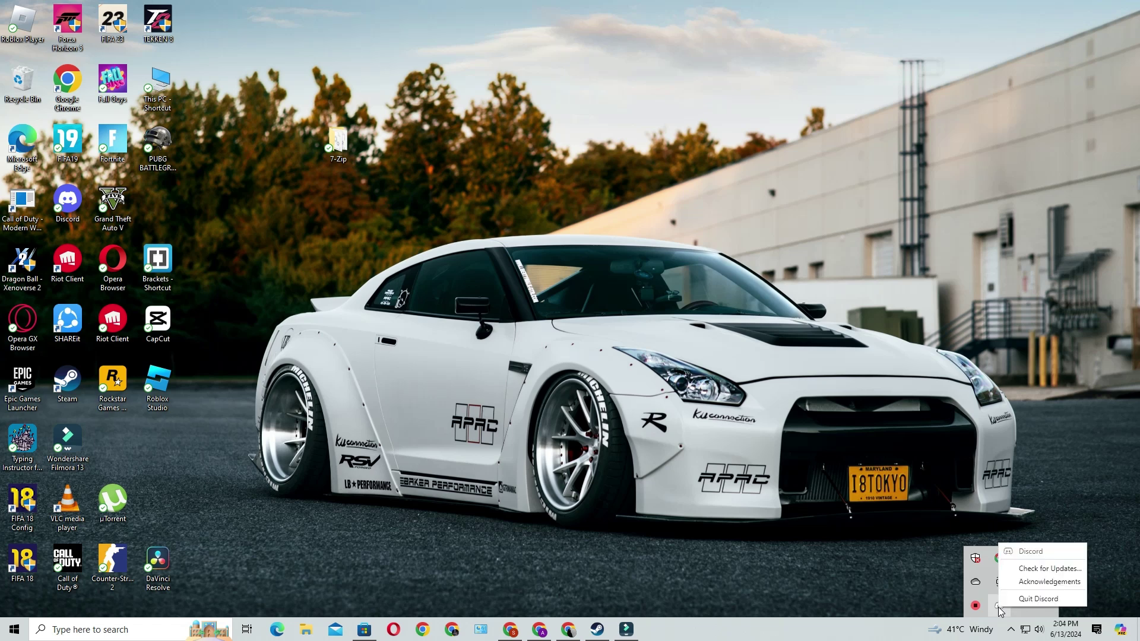
left_click(1038, 598)
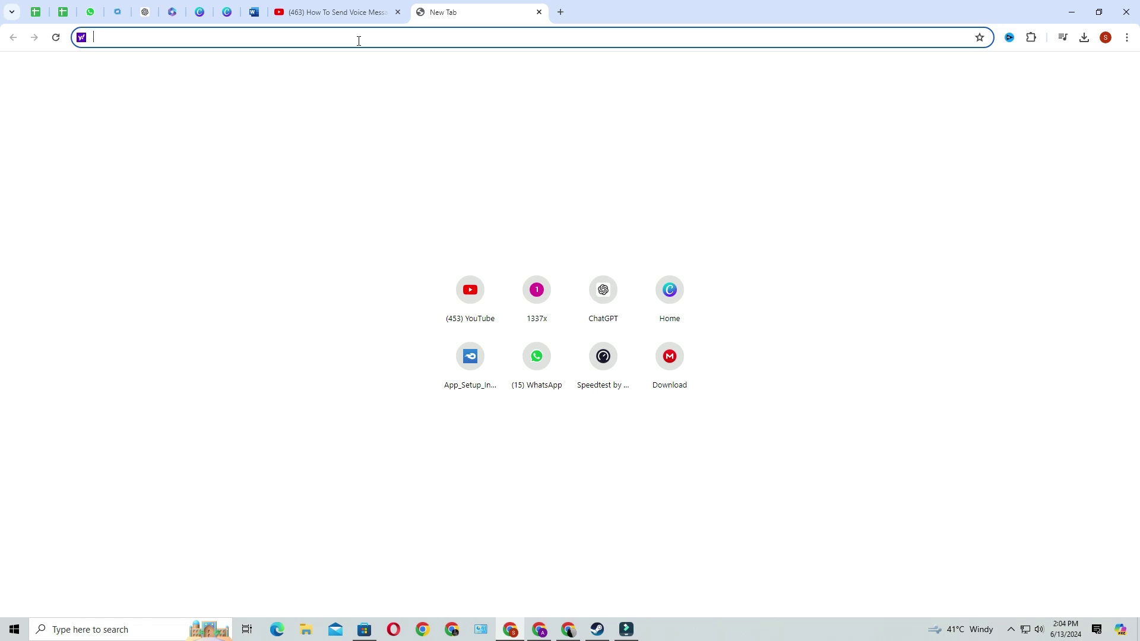
Step: Search the web for 'vencord' and open the official vencord.dev site
type("venco")
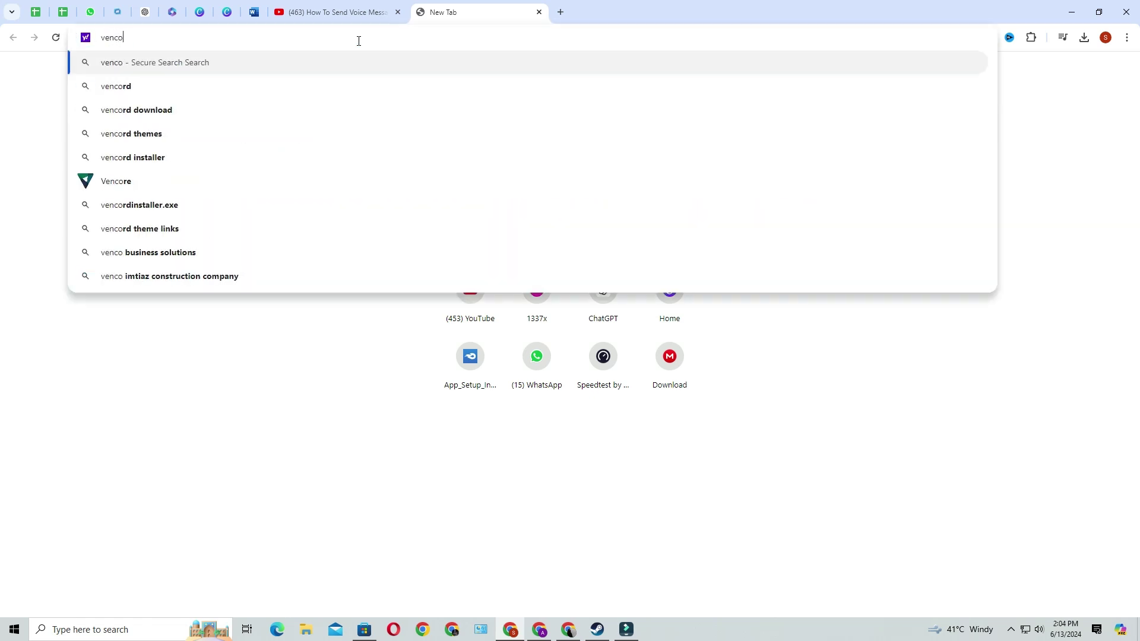
type("rd")
key("Return")
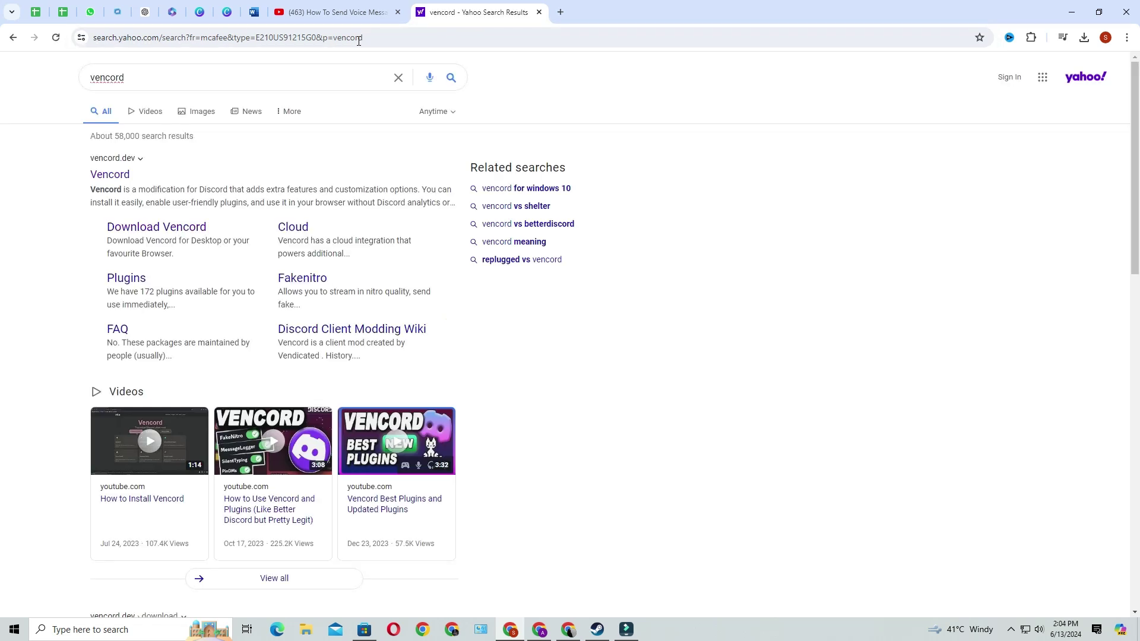
left_click(111, 175)
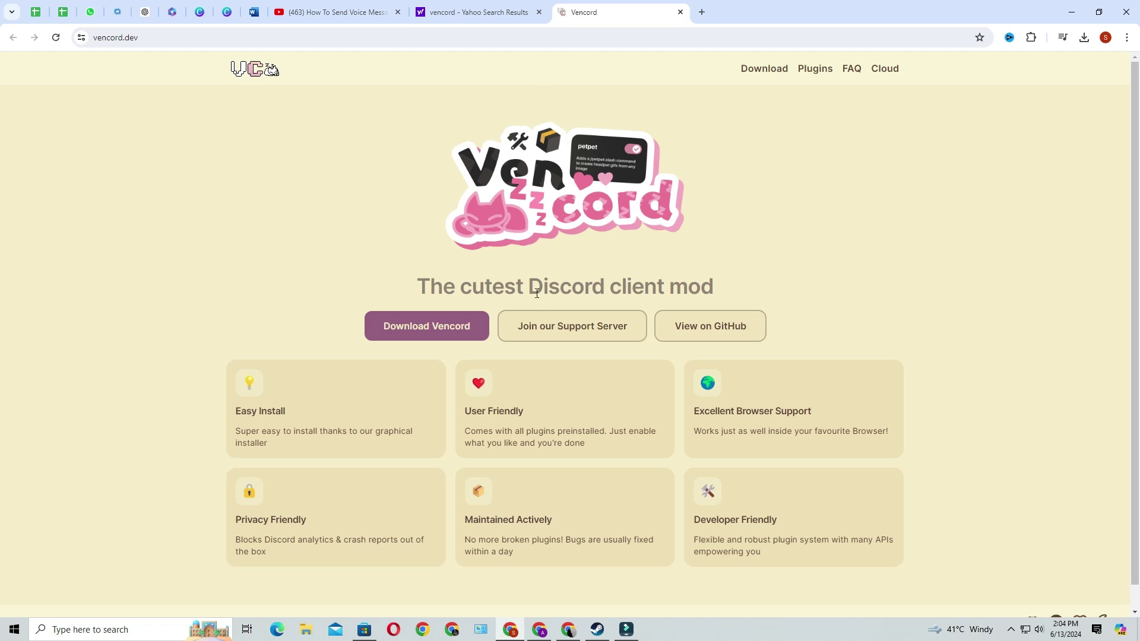
Step: Download VencordInstaller.exe from the Vencord download page
left_click(434, 336)
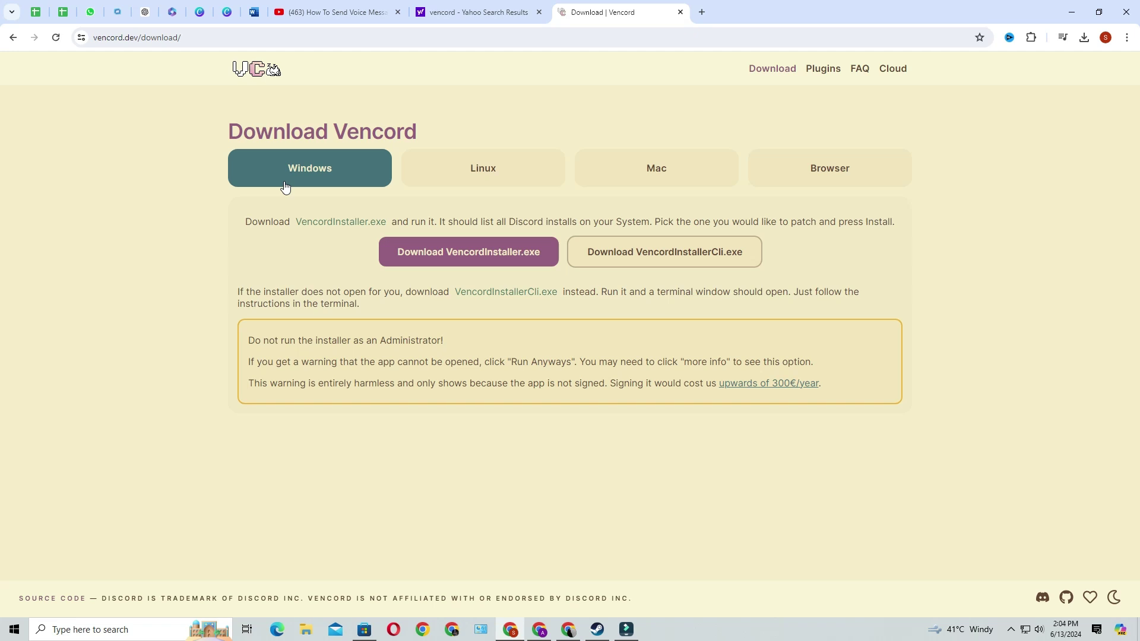
left_click(461, 256)
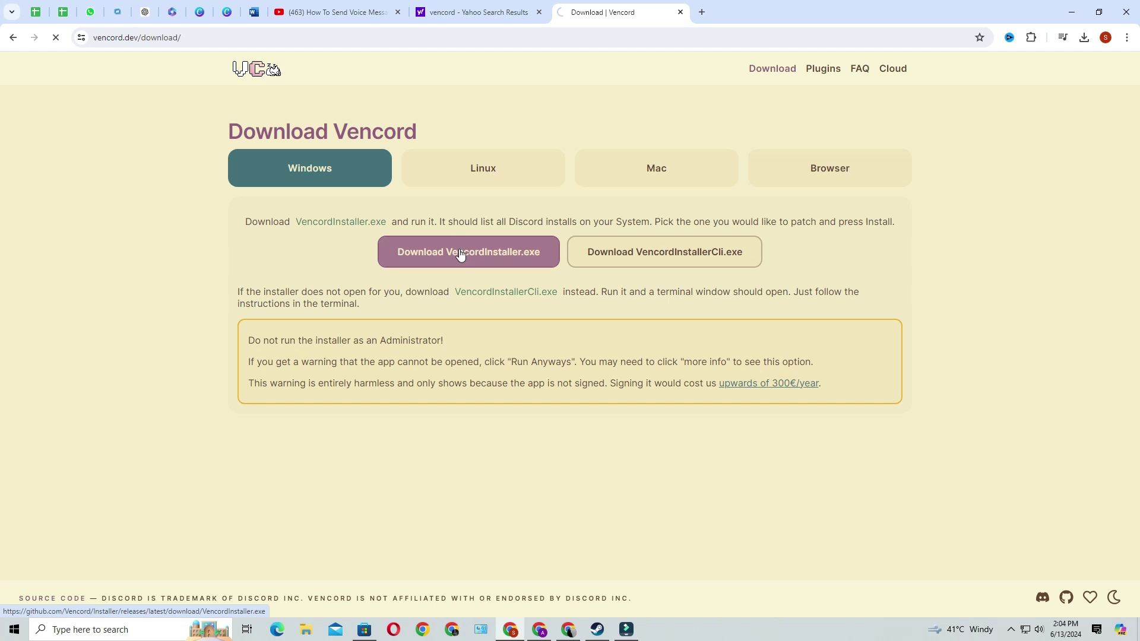
left_click(1084, 42)
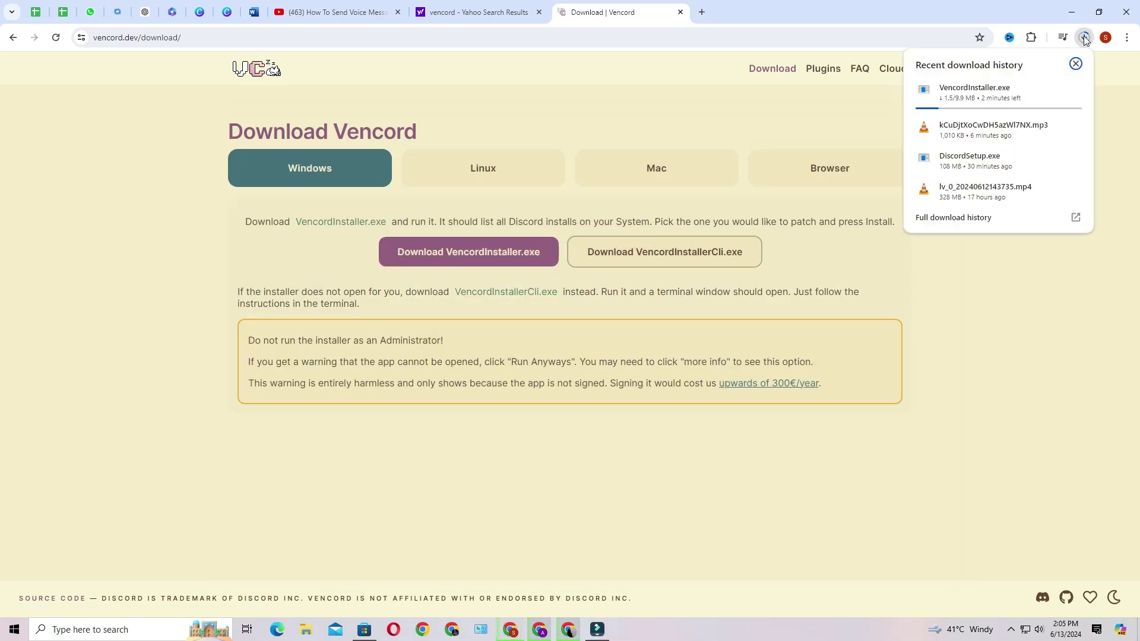
Step: Launch VencordInstaller from the Downloads folder via Chrome's downloads list
left_click(1081, 40)
left_click(1081, 40)
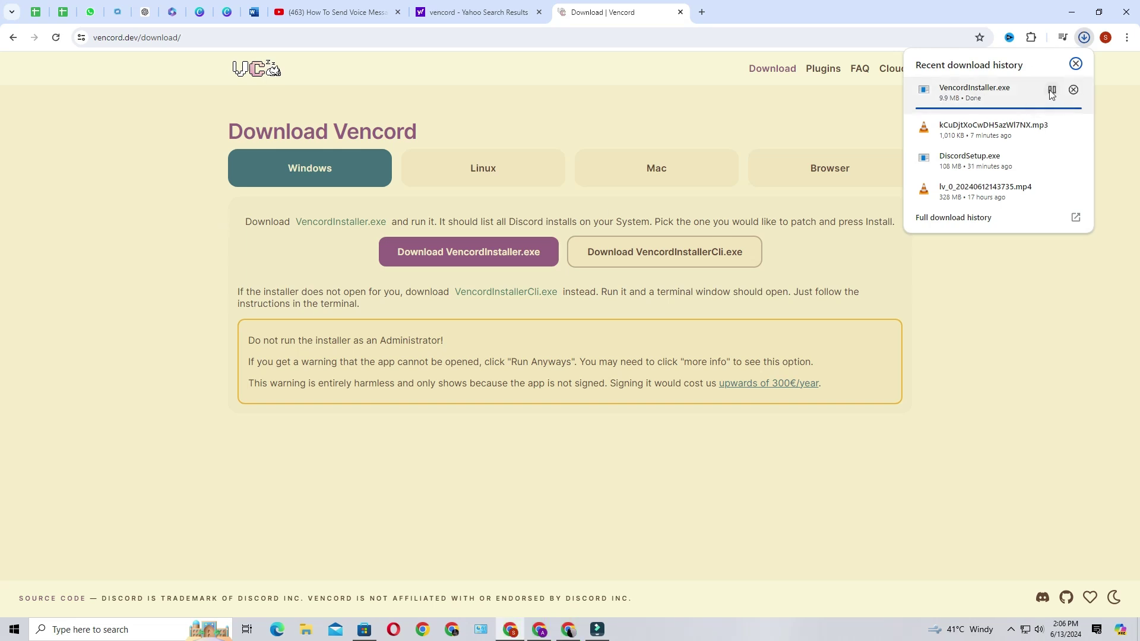
left_click(1052, 90)
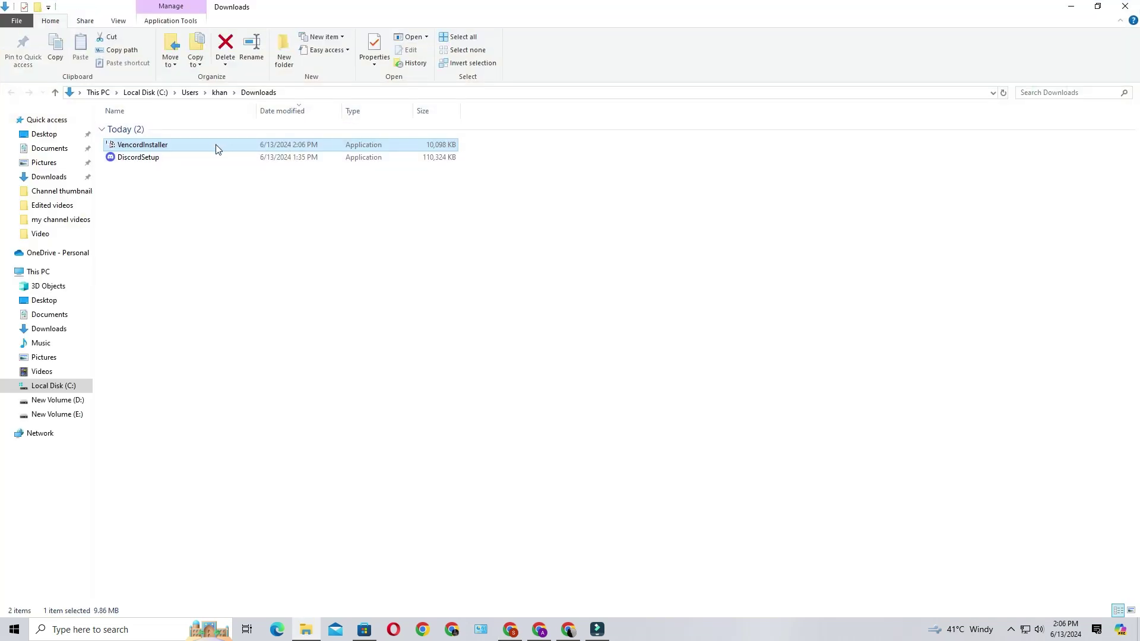
double_click(216, 144)
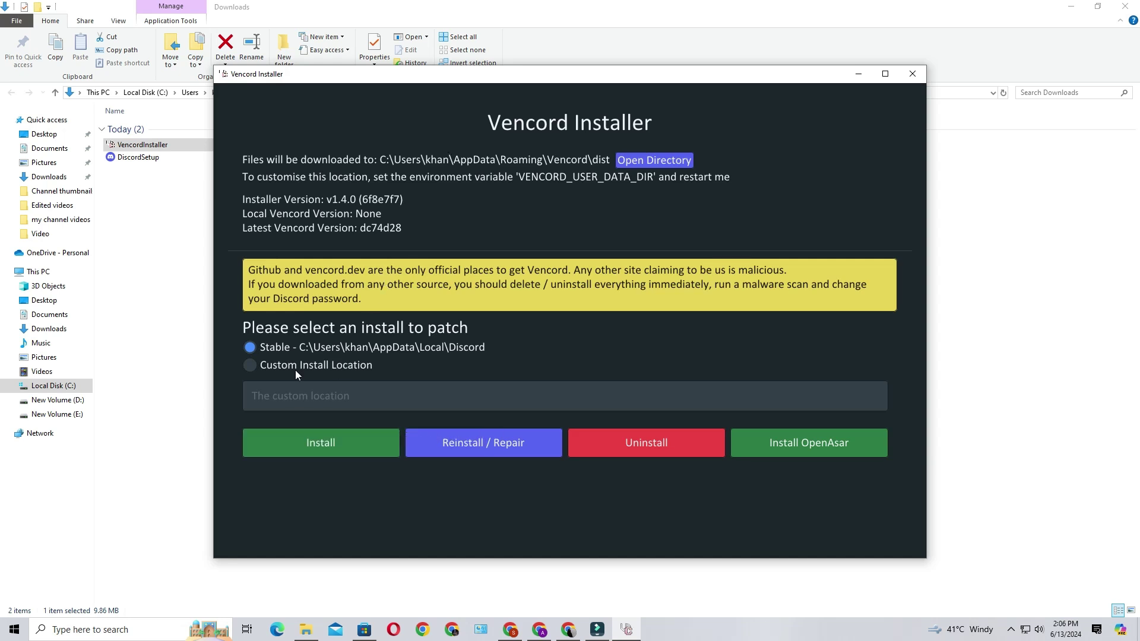
Step: Install Vencord onto the Stable Discord install, acknowledge the success message, and close the installer
left_click(264, 368)
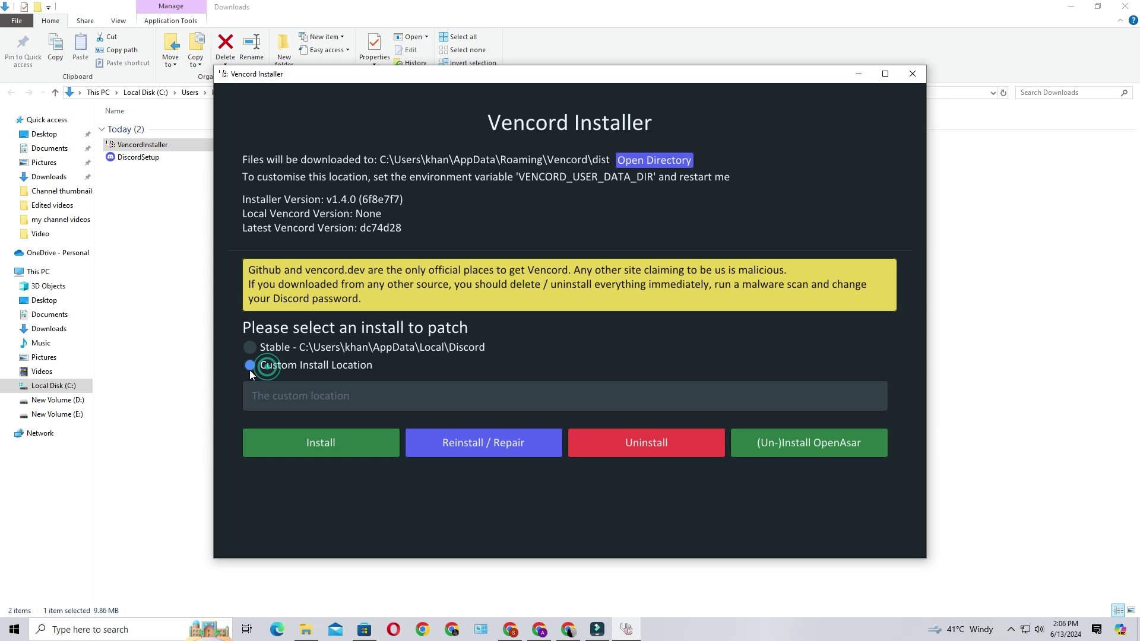
left_click(261, 347)
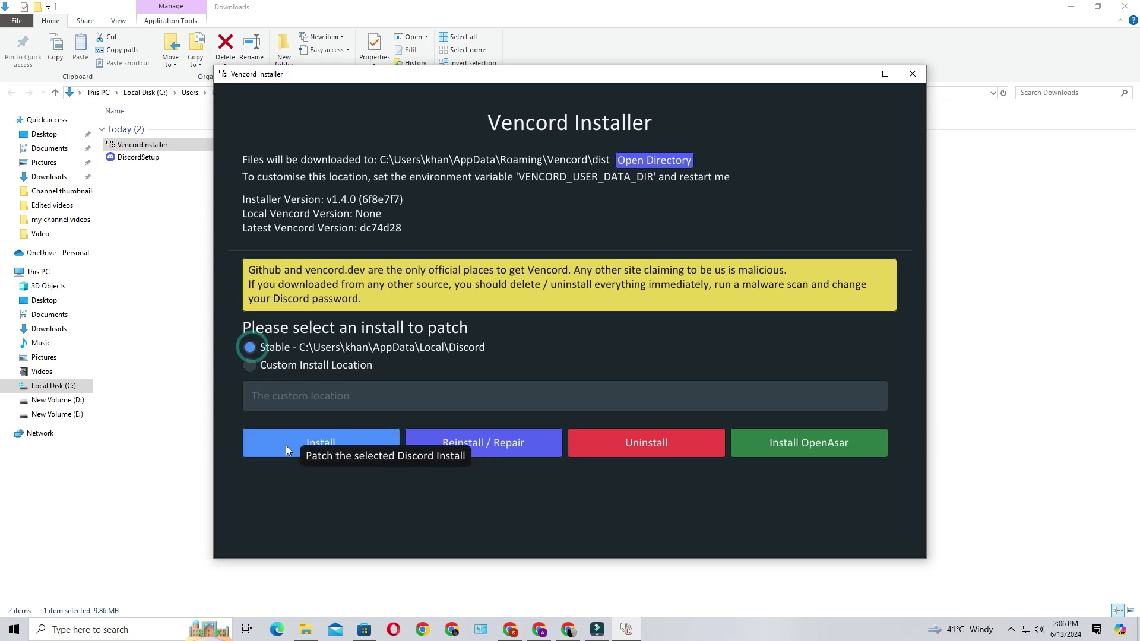
left_click(347, 449)
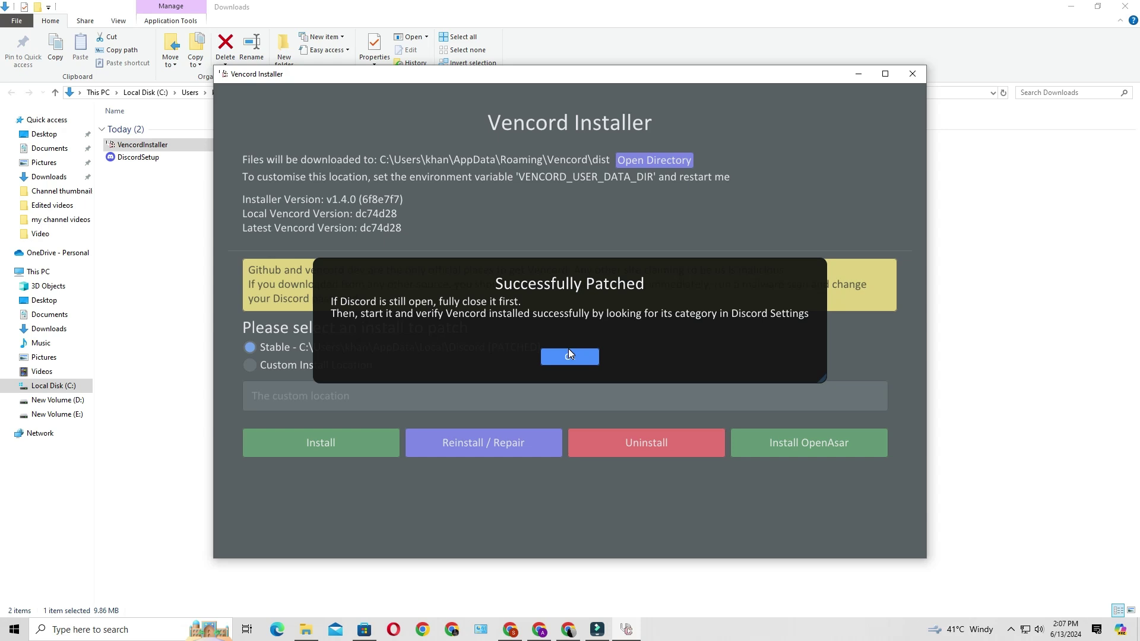
left_click(569, 354)
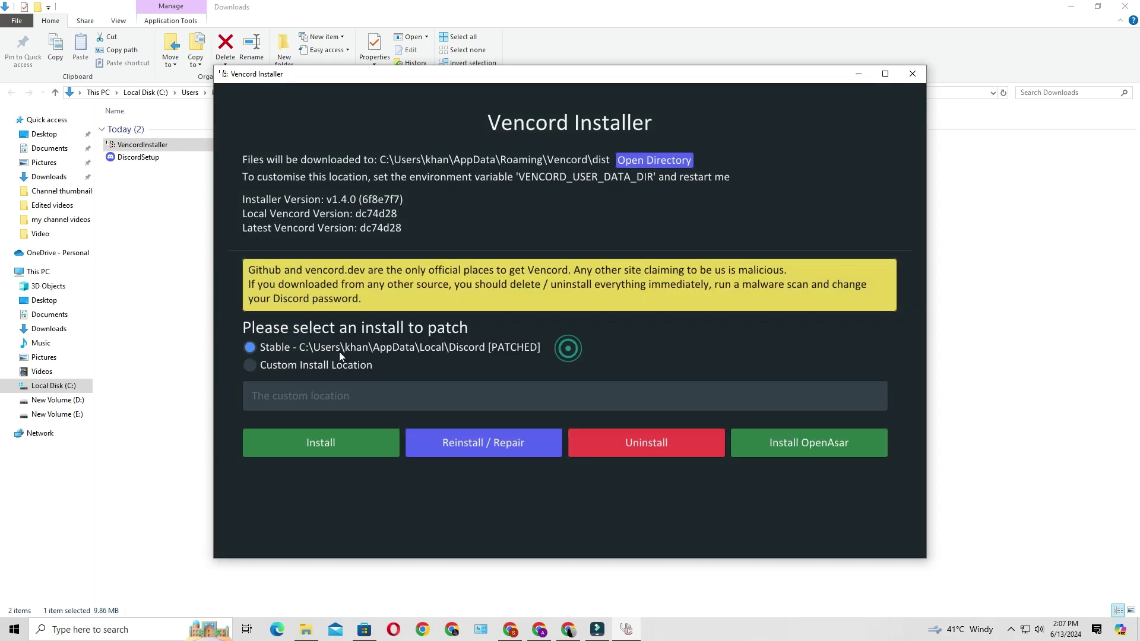
left_click(912, 74)
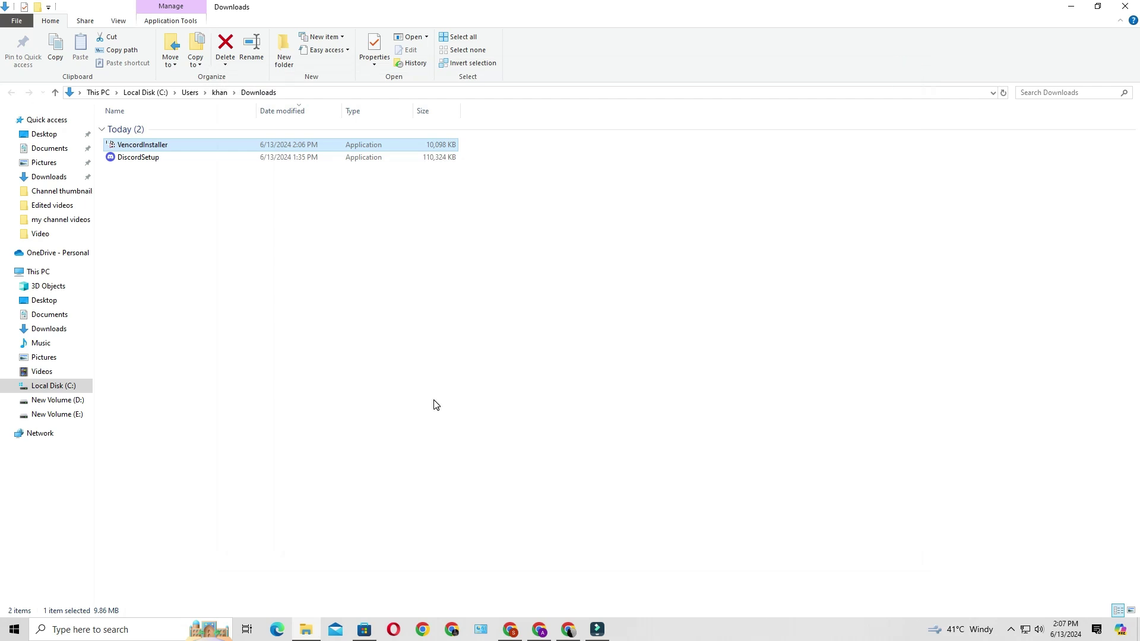
Step: Show the desktop, dismiss the Filmora update notice, and maximize the relaunched Discord window
key("super+d")
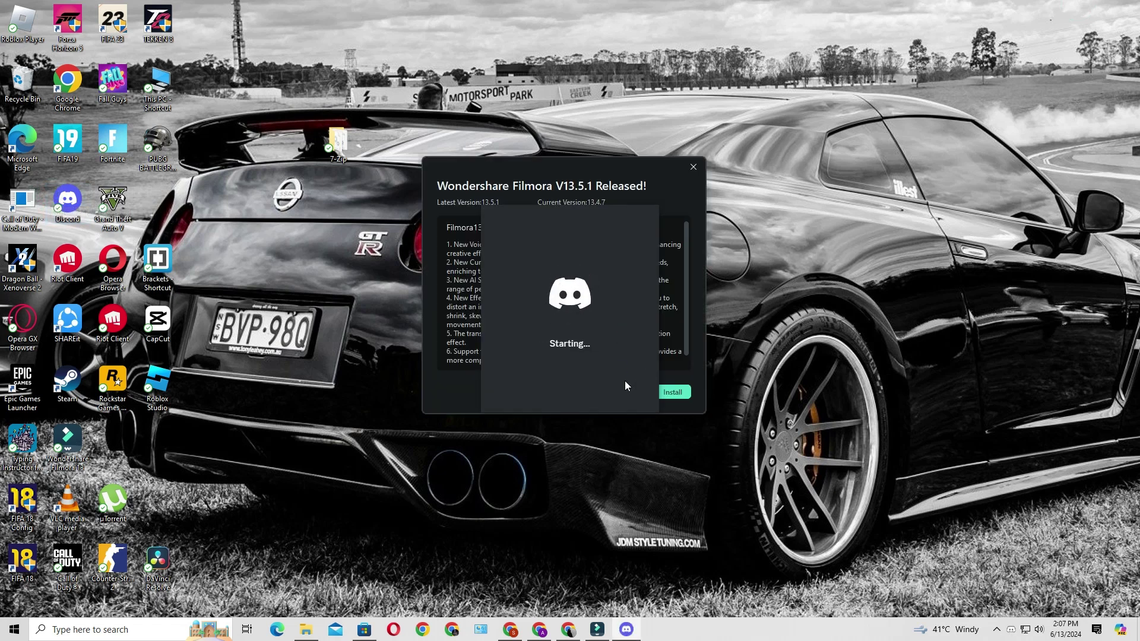
left_click(692, 168)
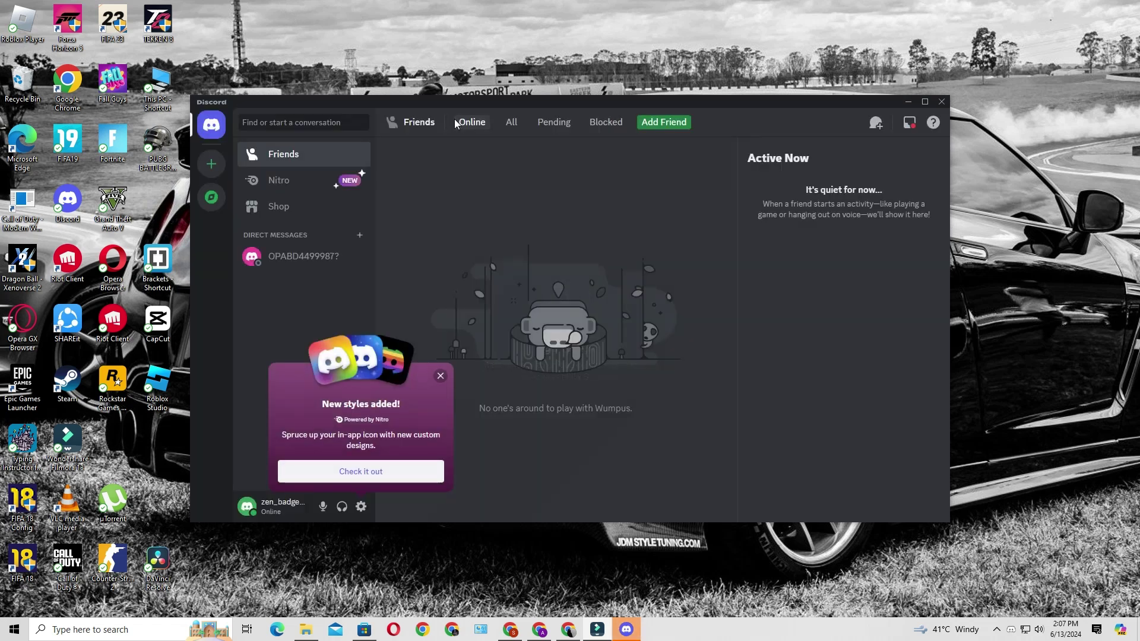
left_click_drag(479, 98, 466, 5)
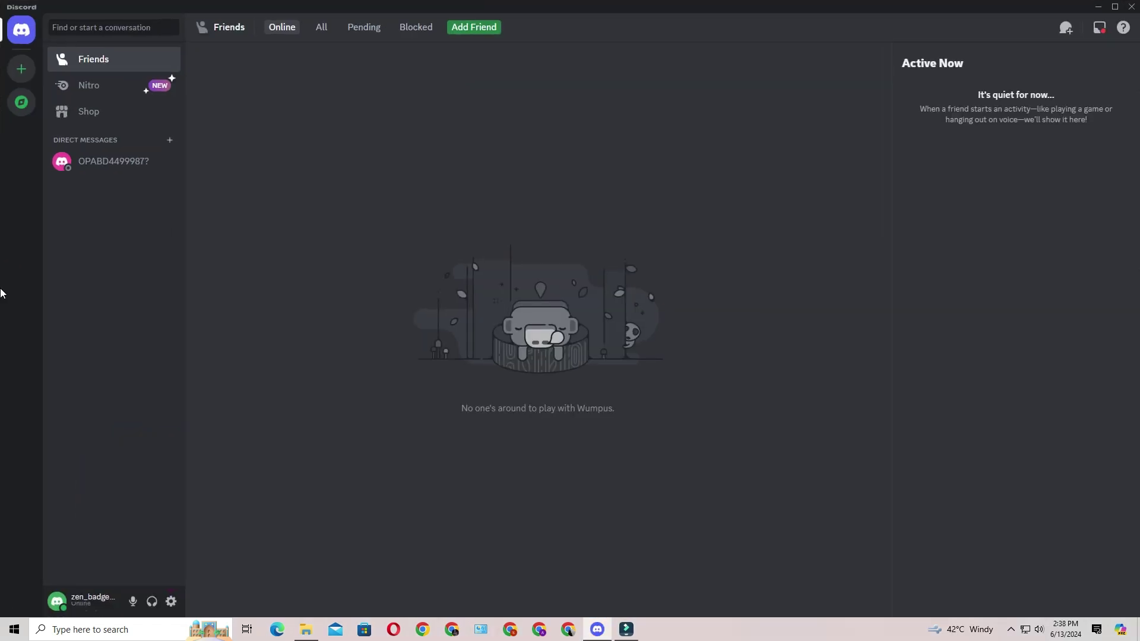
Step: Switch on the VoiceMessages plugin in Vencord's Plugins settings, filtered by 'voi'
left_click(84, 164)
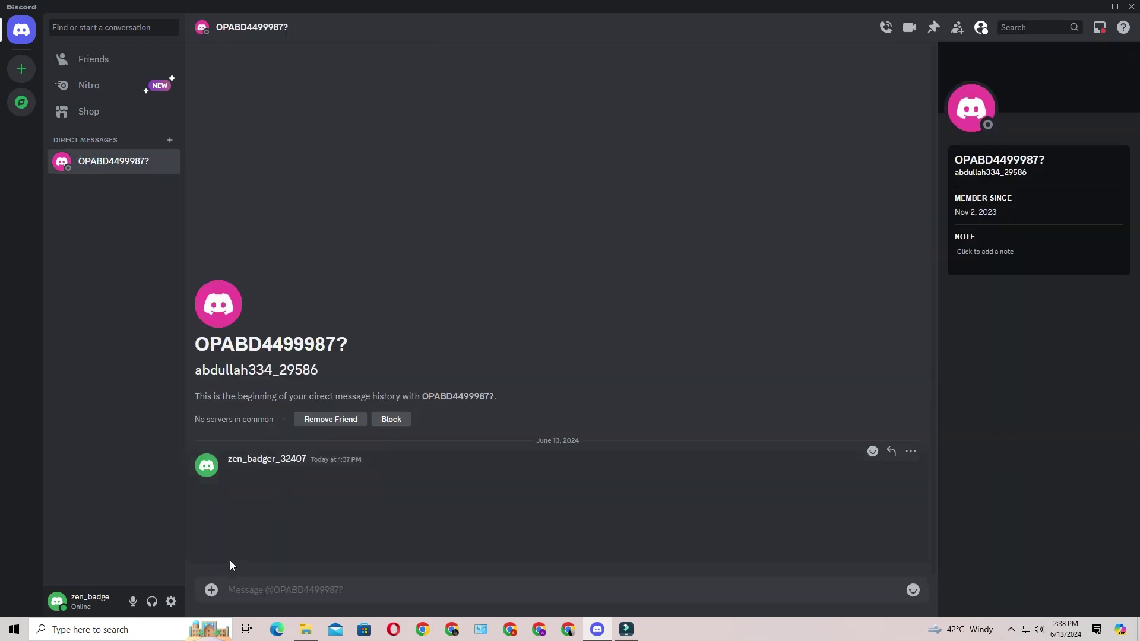
left_click(170, 602)
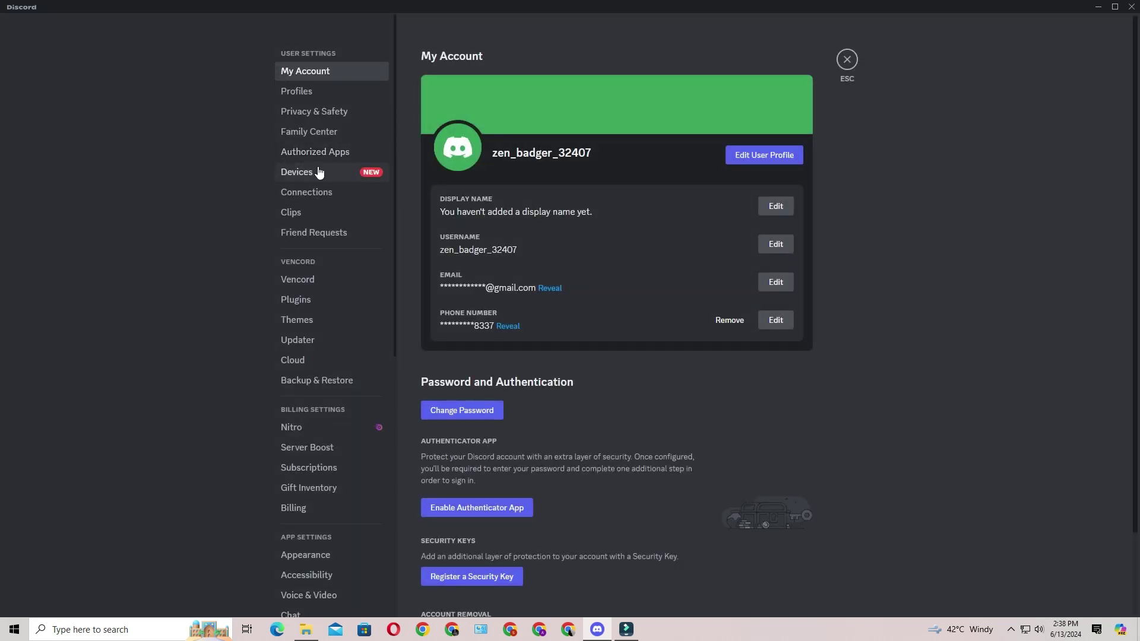
scroll(327, 279, "down", 3)
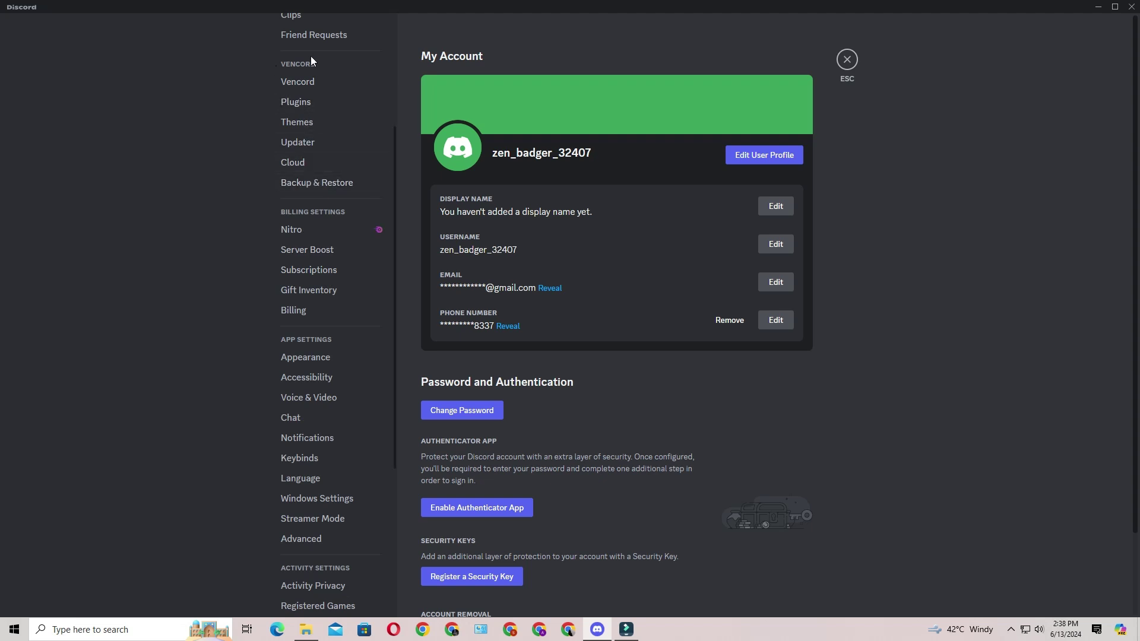
left_click(288, 103)
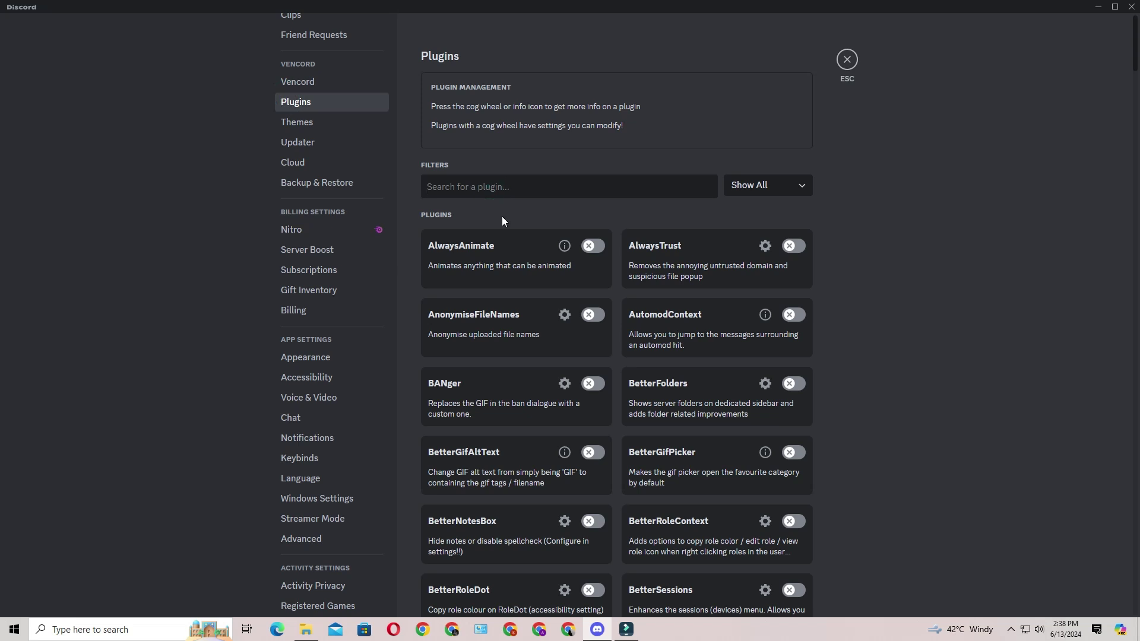
type("voi")
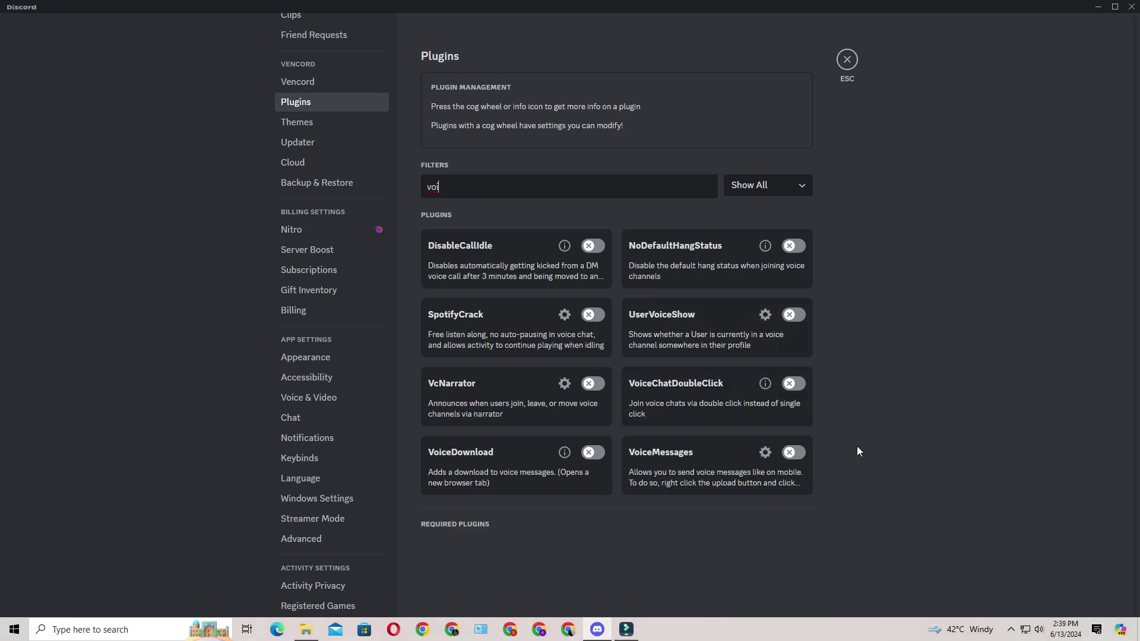
left_click(791, 453)
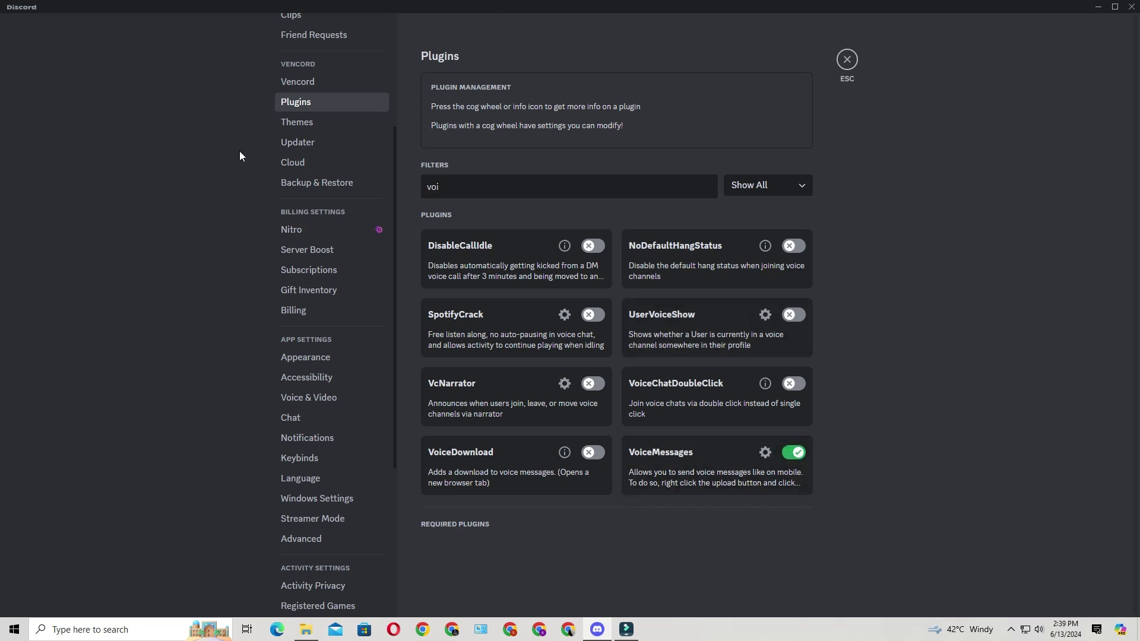
Step: Return to the DM and start a new voice message from the + menu
left_click(853, 59)
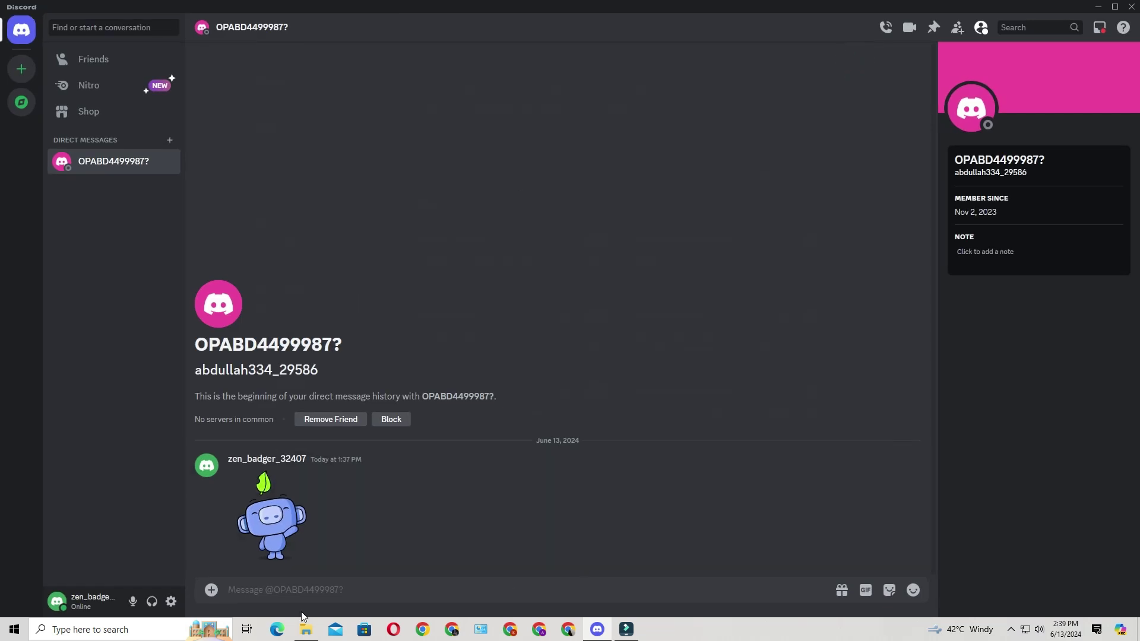
left_click(212, 591)
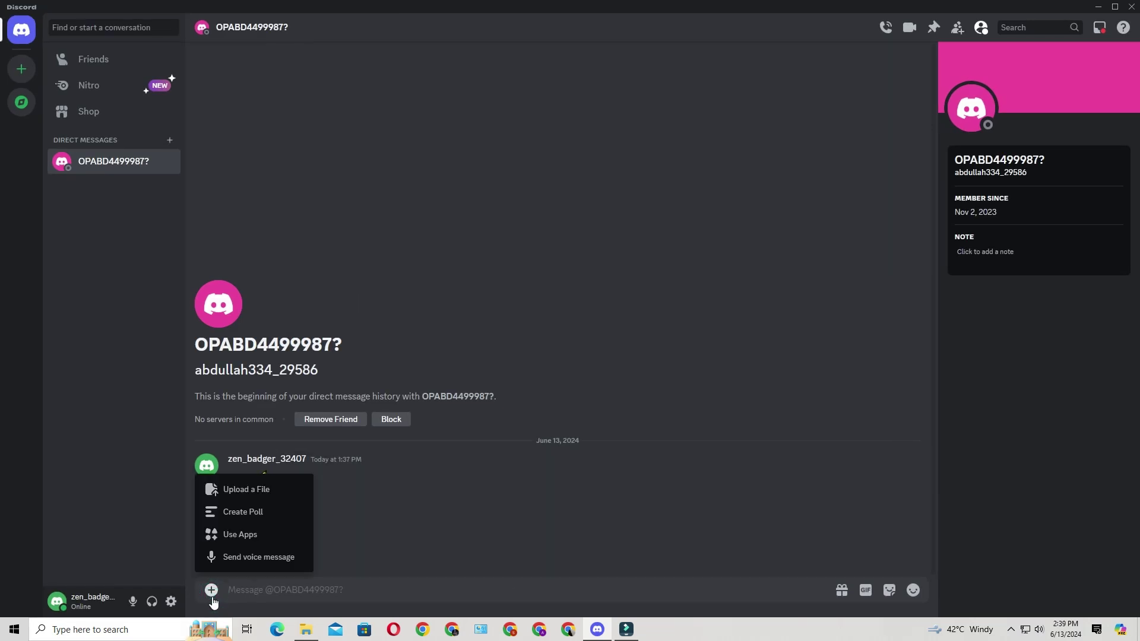
left_click(260, 558)
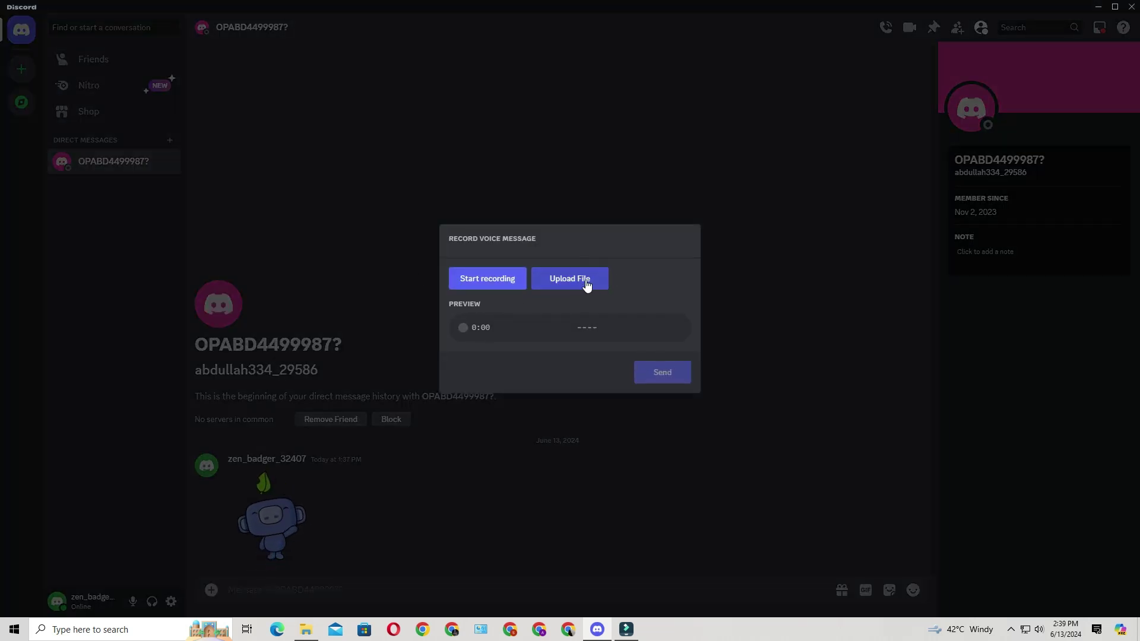
Step: Record the voice message twice, play back the one-second clip, and send it
left_click(500, 283)
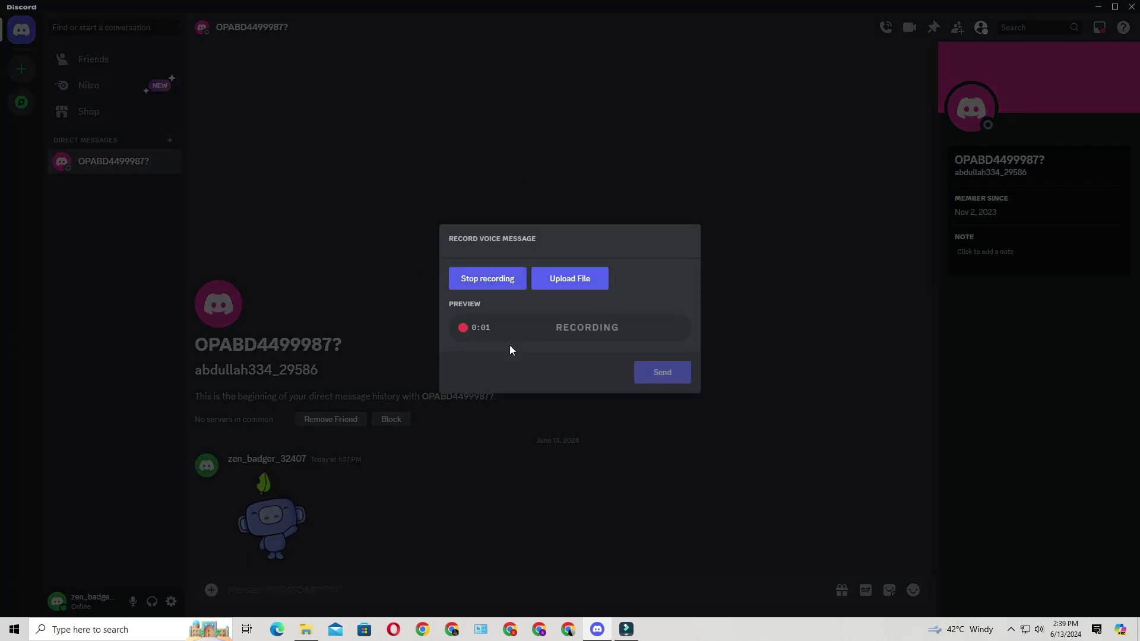
left_click(500, 285)
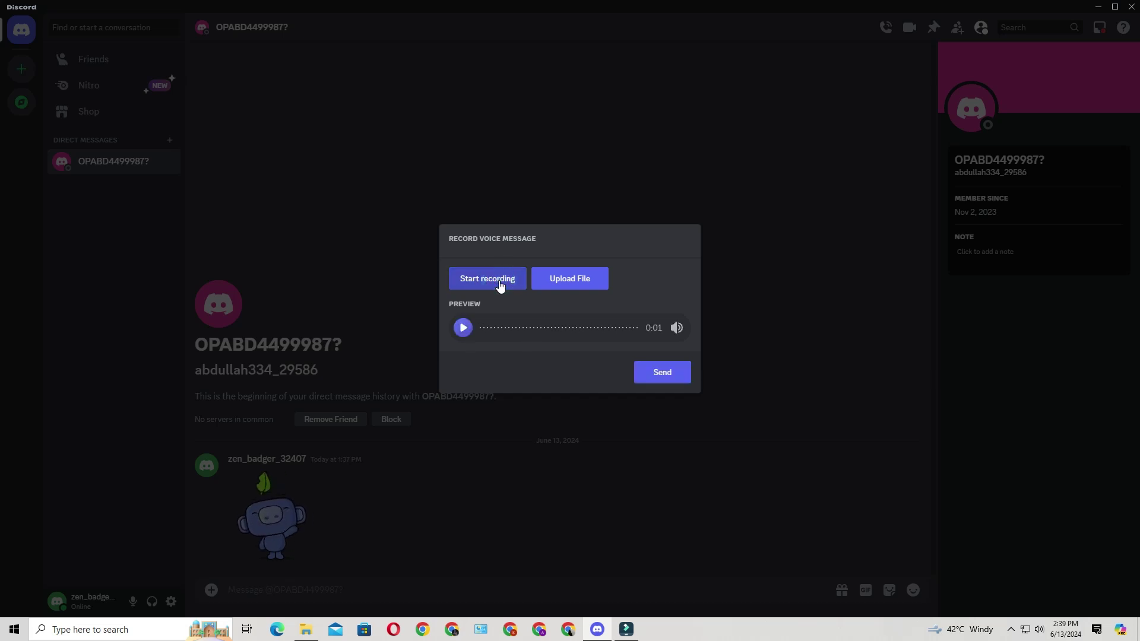
left_click(501, 285)
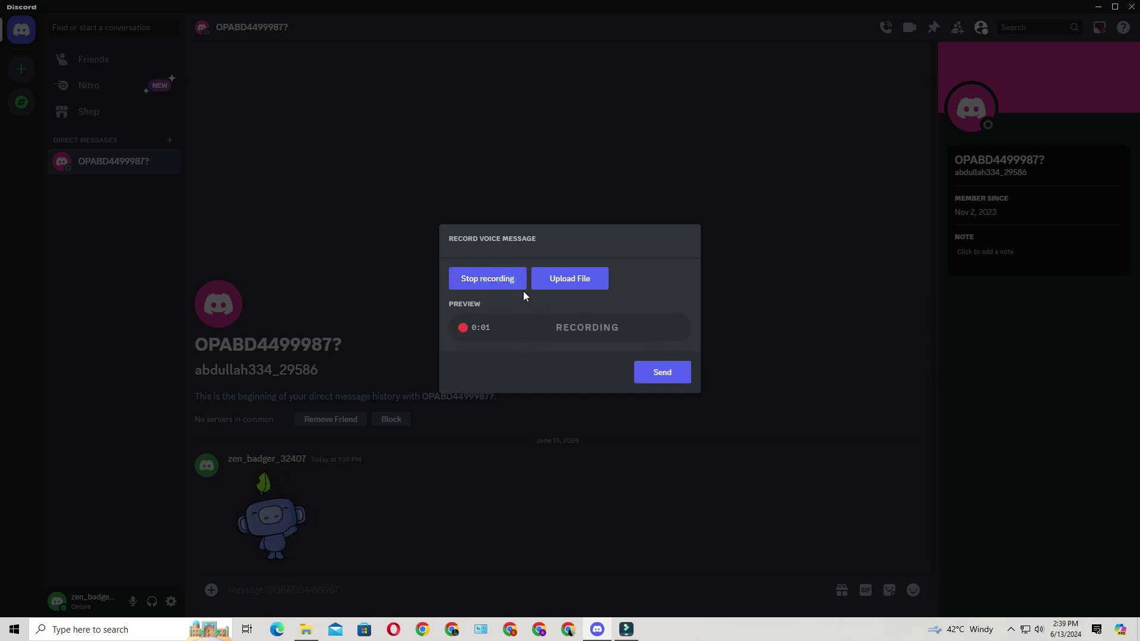
left_click(493, 285)
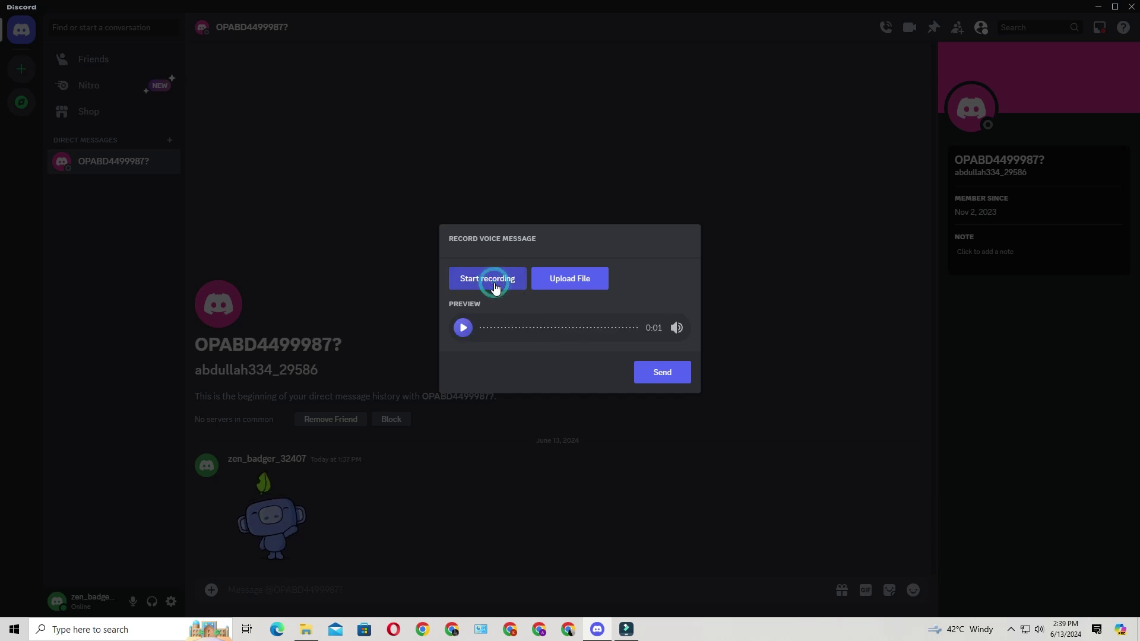
left_click(463, 327)
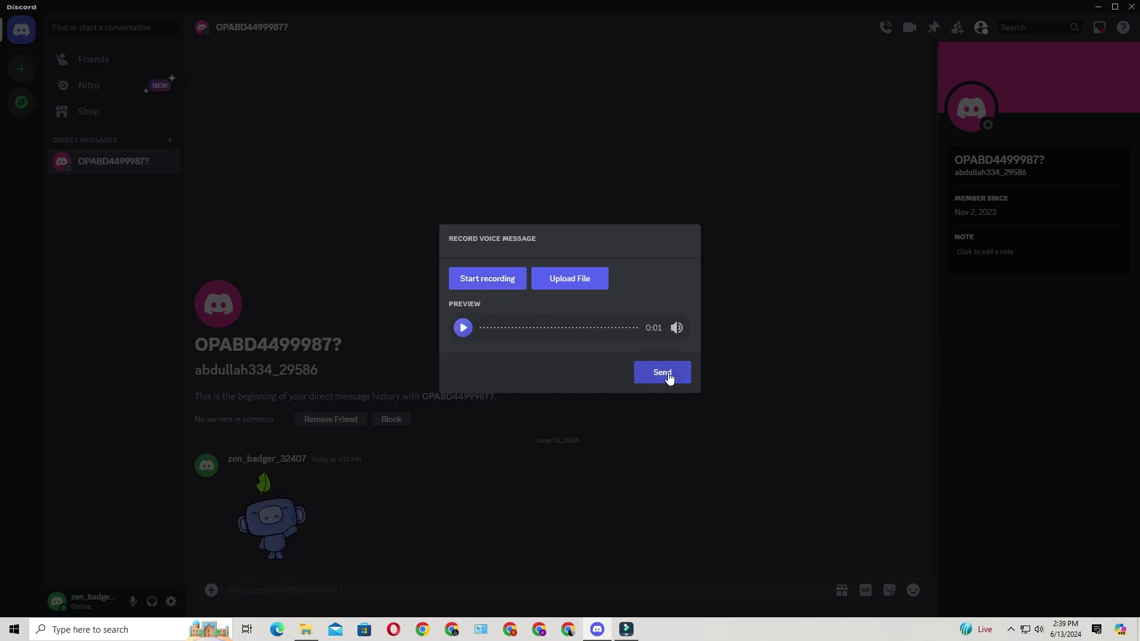
left_click(667, 374)
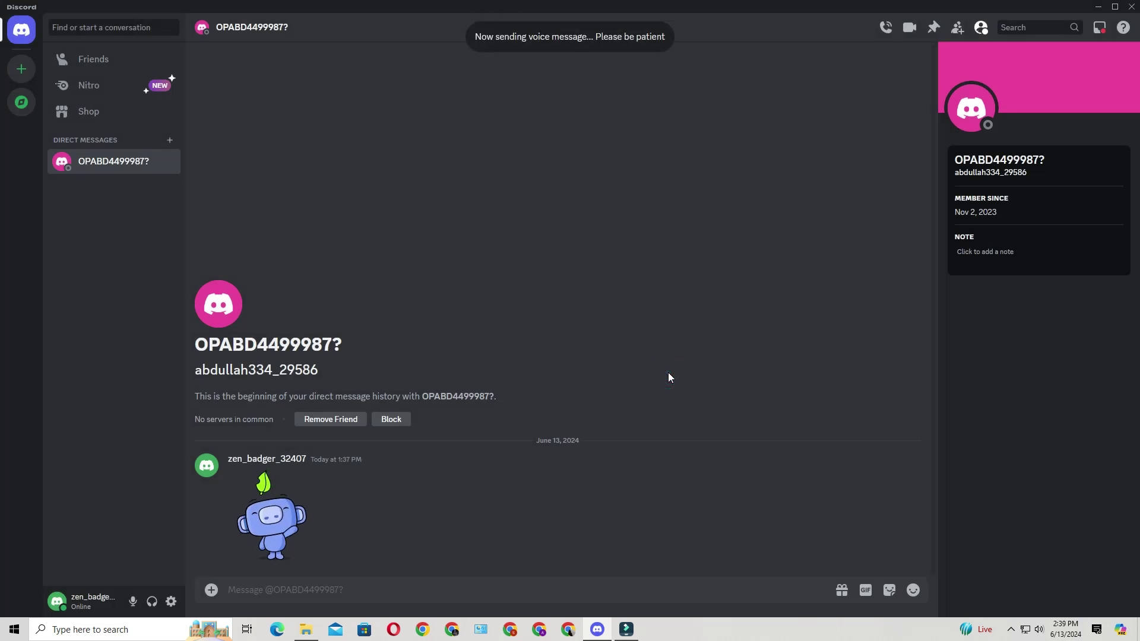